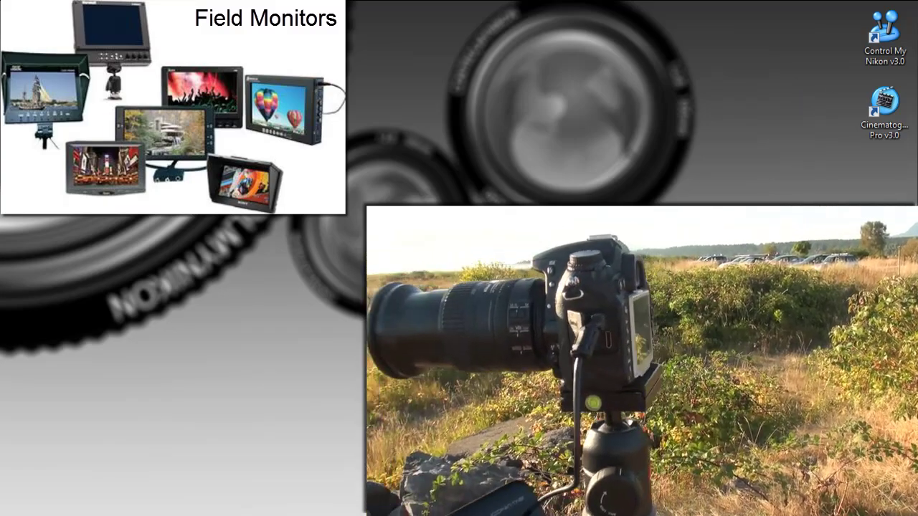
Launch Cinematographer Pro v3.0 for Nikon D7000/D5100 from its desktop shortcut.
{"action": "left_click", "coordinate": [884, 106]}
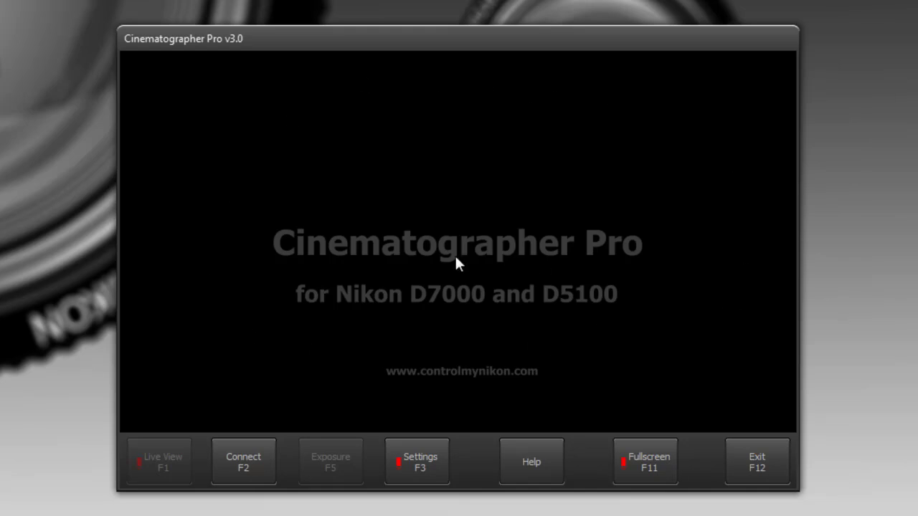
In Settings, try the alternatives but keep camera D7000, High live view quality and Dark theme.
{"action": "left_click", "coordinate": [419, 477]}
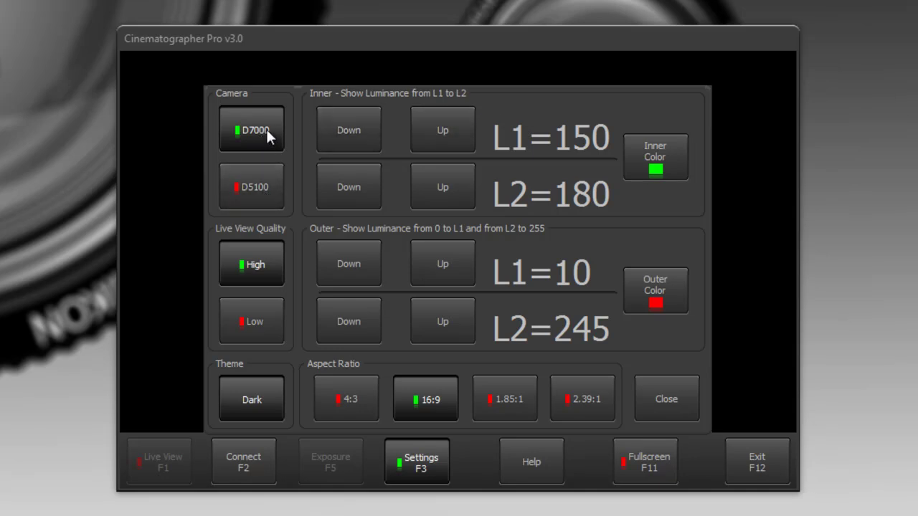
{"action": "left_click", "coordinate": [258, 195]}
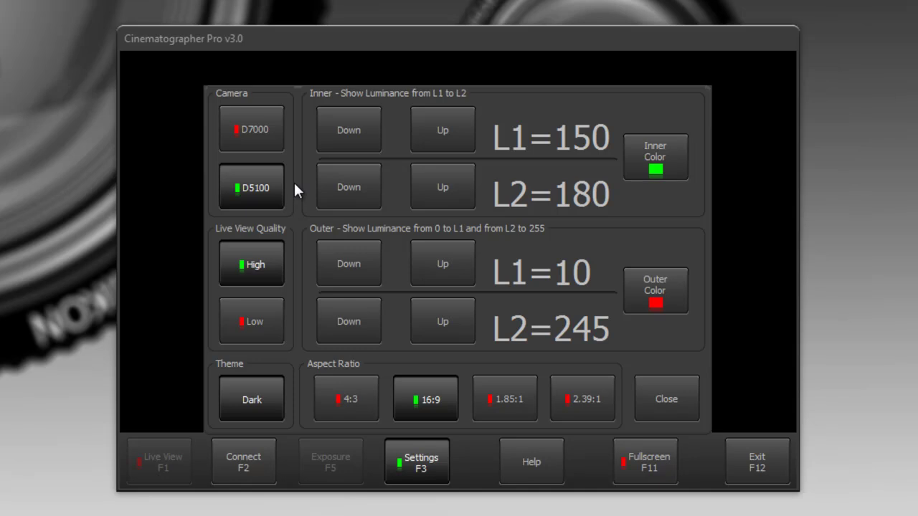
{"action": "left_click", "coordinate": [267, 135]}
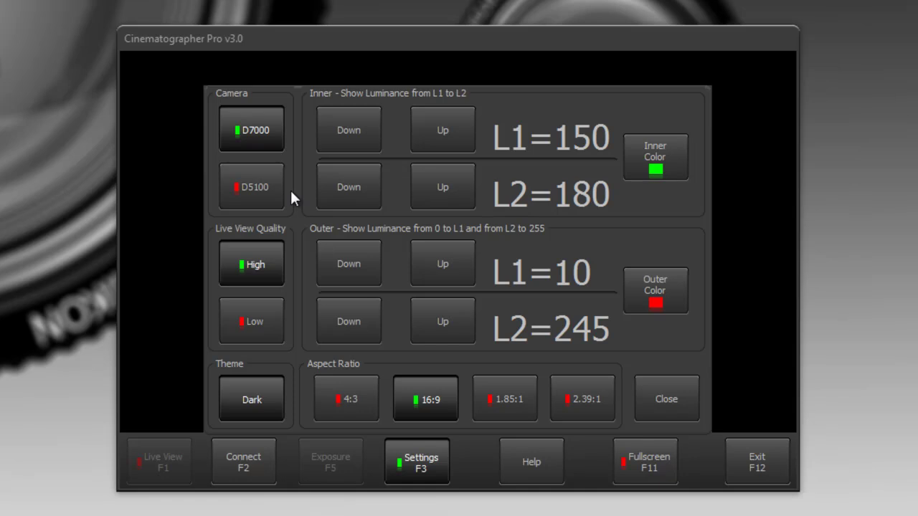
{"action": "left_click", "coordinate": [262, 322]}
{"action": "left_click", "coordinate": [273, 279]}
{"action": "left_click", "coordinate": [258, 404]}
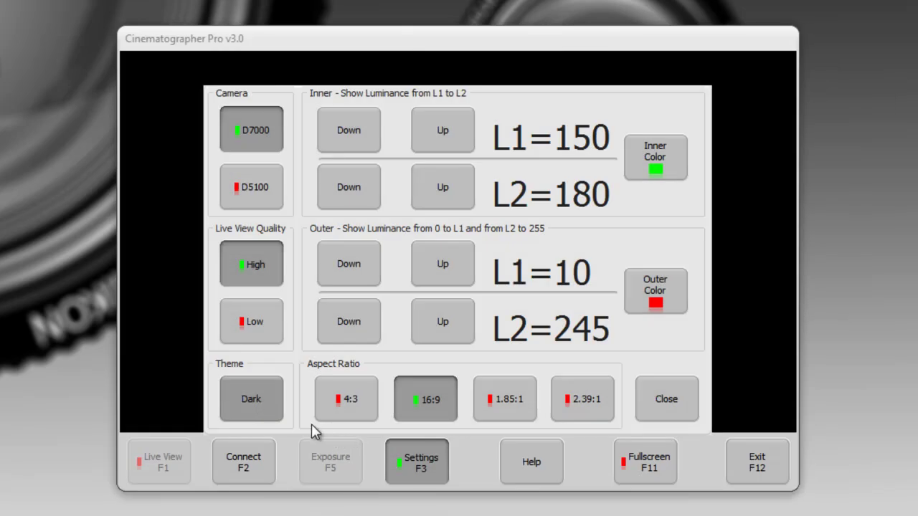
{"action": "left_click", "coordinate": [264, 416]}
{"action": "left_click", "coordinate": [260, 408]}
{"action": "left_click", "coordinate": [260, 402]}
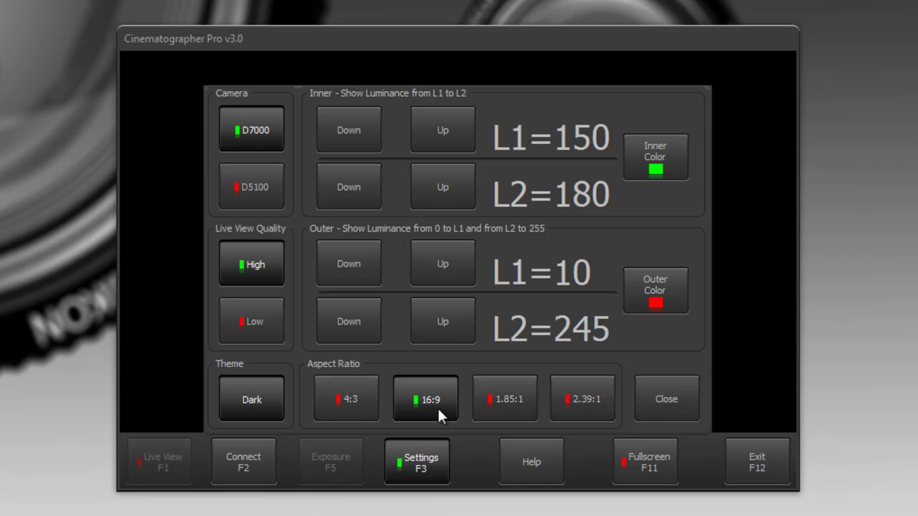
Close Settings and start the live view of the pink daisies.
{"action": "left_click", "coordinate": [667, 402]}
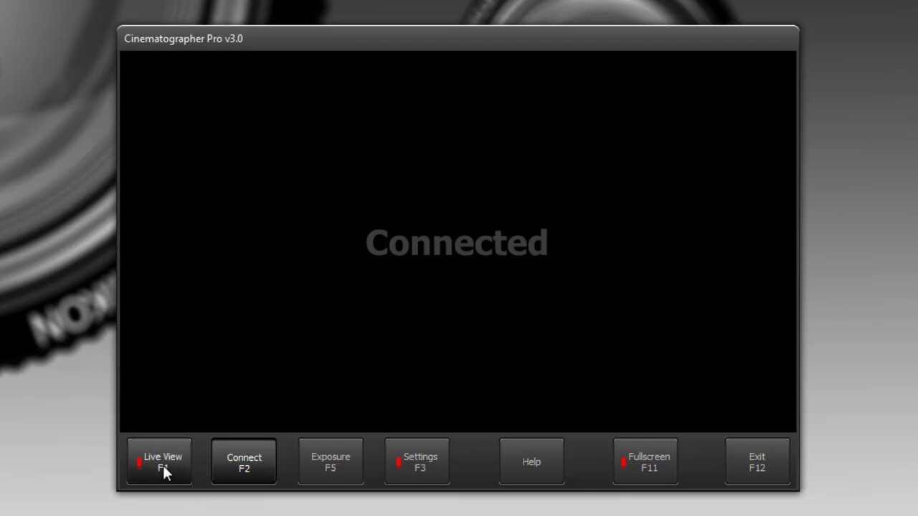
{"action": "left_click", "coordinate": [163, 465]}
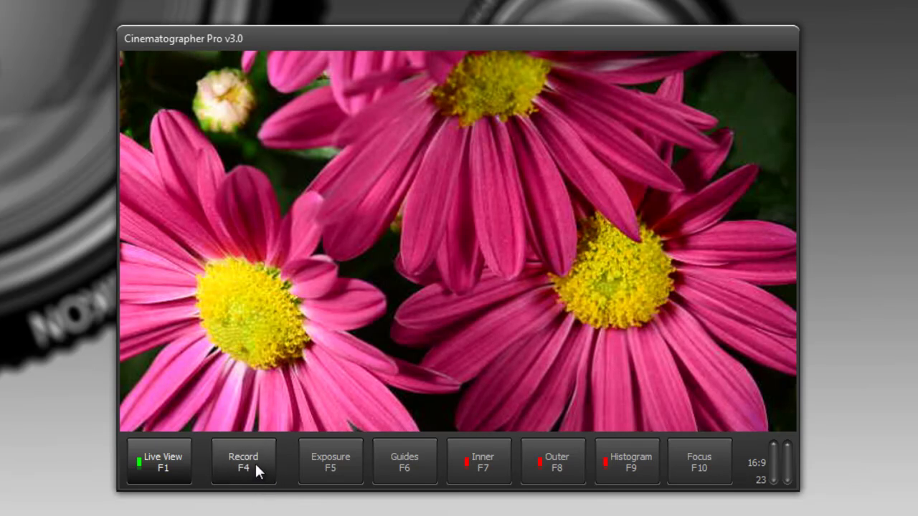
Record about a minute of the daisies, then choose Stop Recording.
{"action": "left_click", "coordinate": [258, 471]}
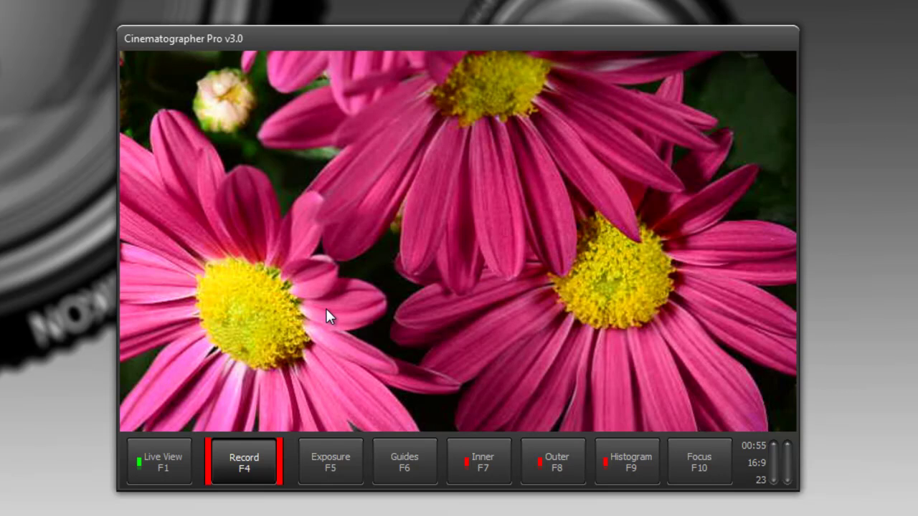
{"action": "left_click", "coordinate": [257, 477]}
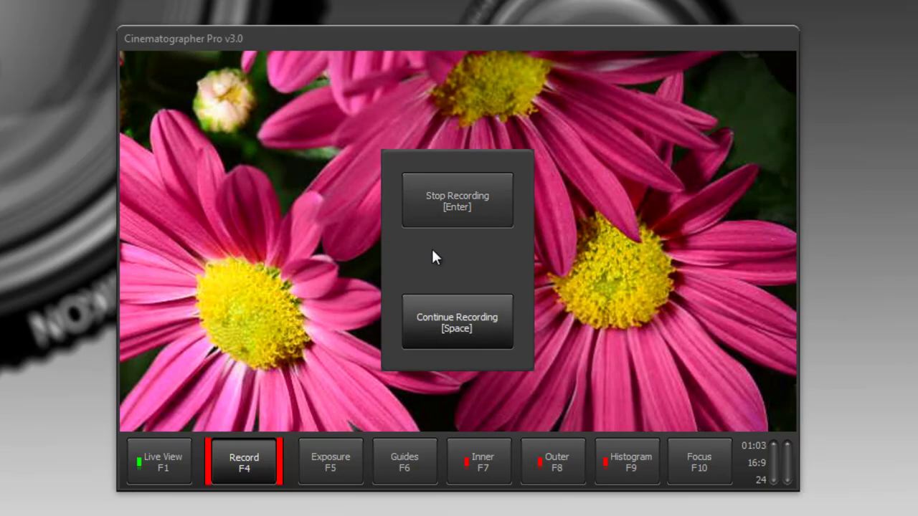
{"action": "left_click", "coordinate": [467, 205]}
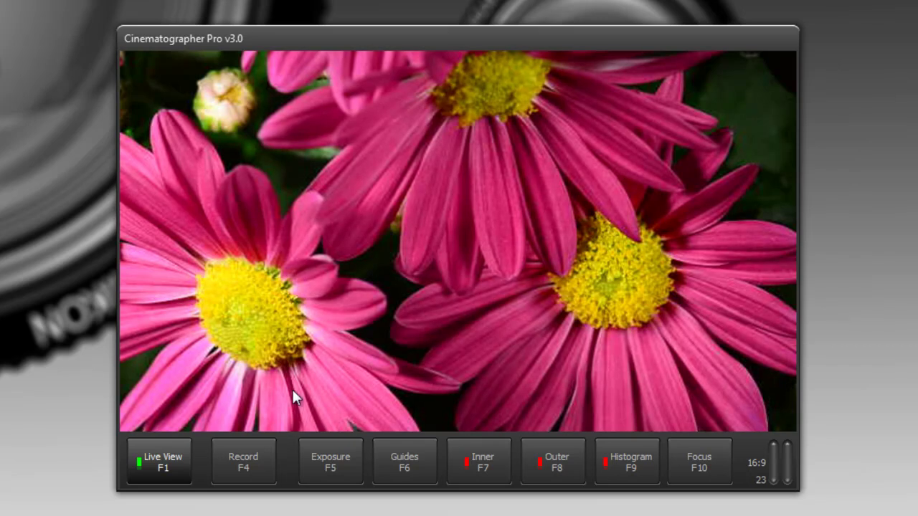
In Exposure controls, try ISO up to 400, then settle on 1/45, f11, ISO200.
{"action": "left_click", "coordinate": [334, 468]}
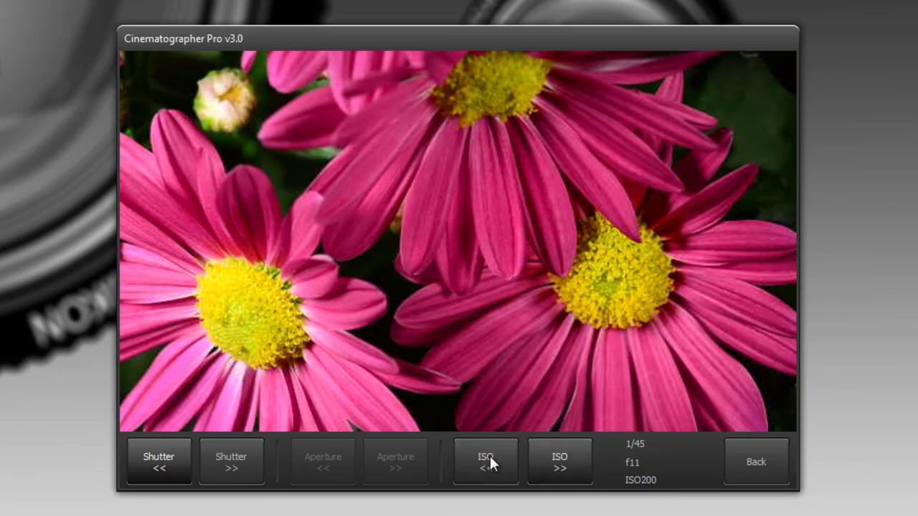
{"action": "left_click", "coordinate": [570, 467]}
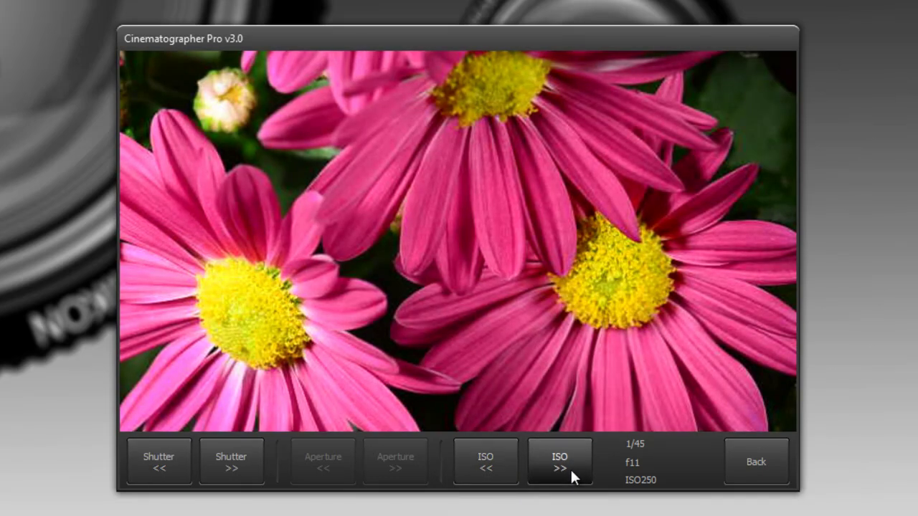
{"action": "left_click", "coordinate": [570, 467]}
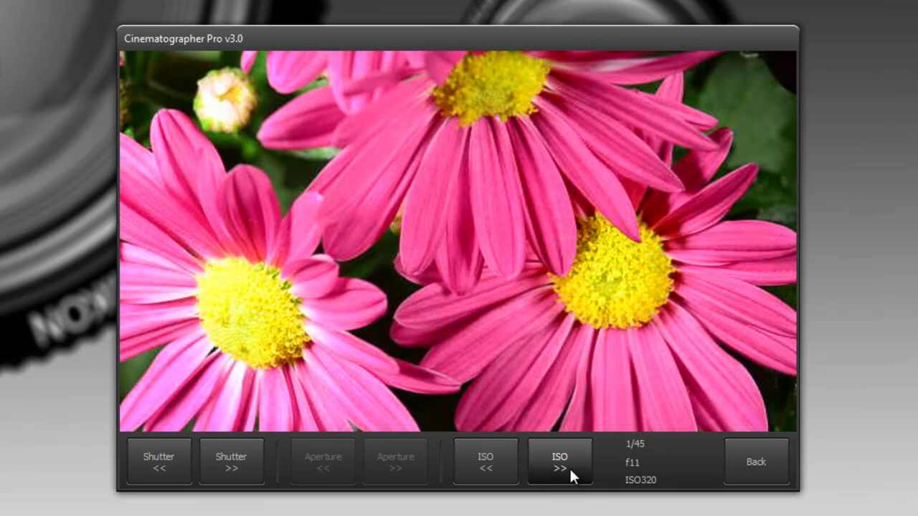
{"action": "left_click", "coordinate": [569, 467]}
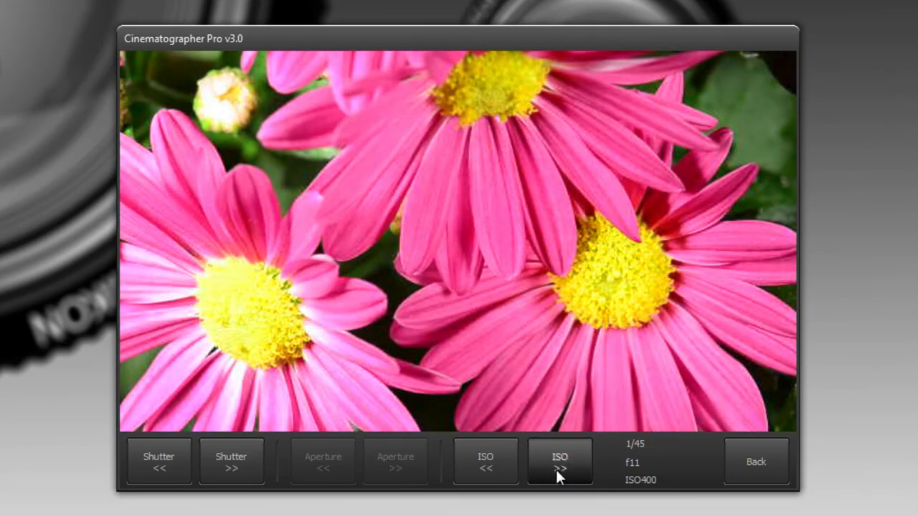
{"action": "left_click", "coordinate": [489, 467]}
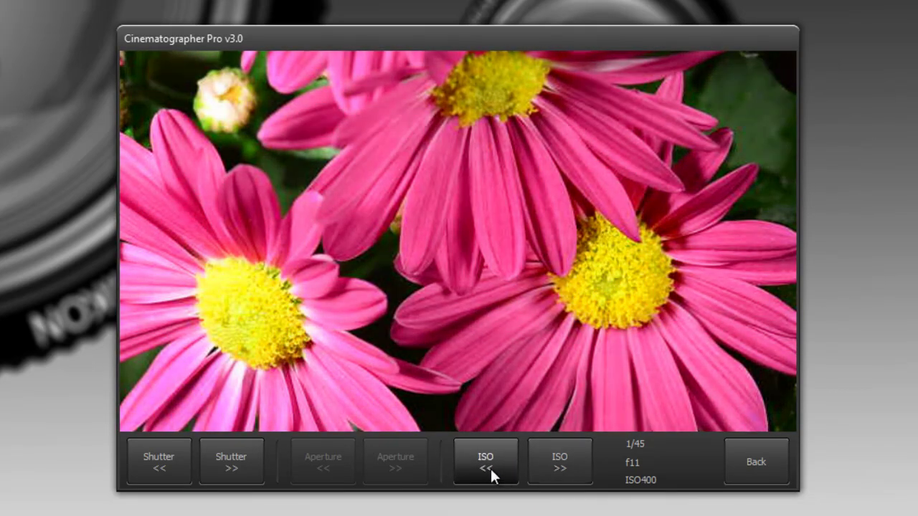
{"action": "left_click", "coordinate": [490, 467]}
{"action": "left_click", "coordinate": [490, 467]}
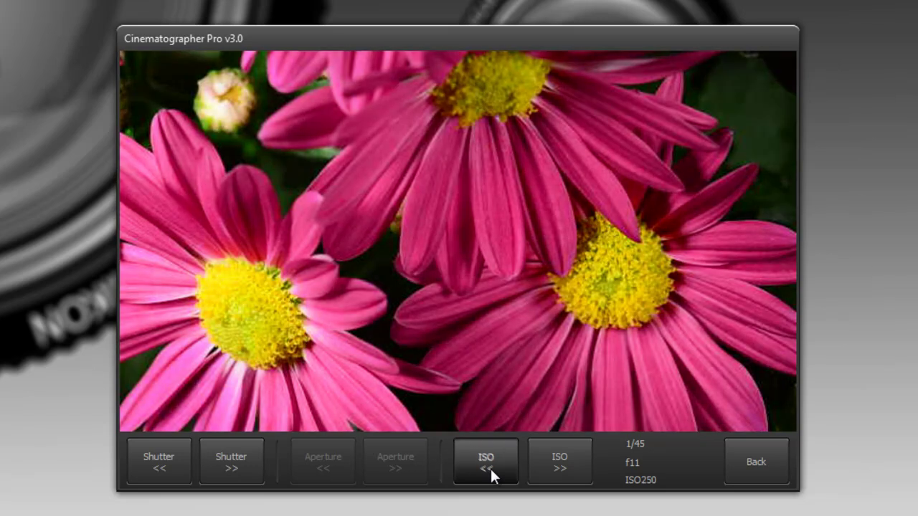
{"action": "left_click", "coordinate": [490, 467]}
{"action": "left_click", "coordinate": [547, 470]}
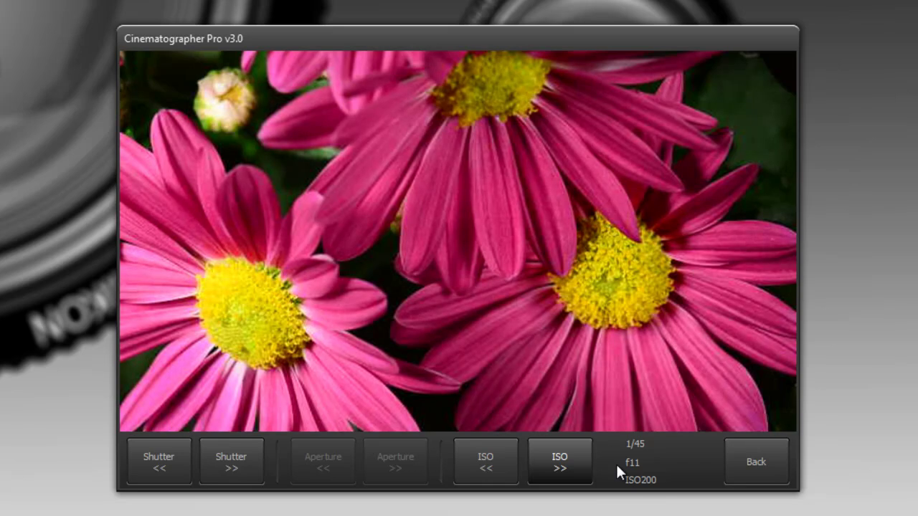
{"action": "left_click", "coordinate": [231, 463]}
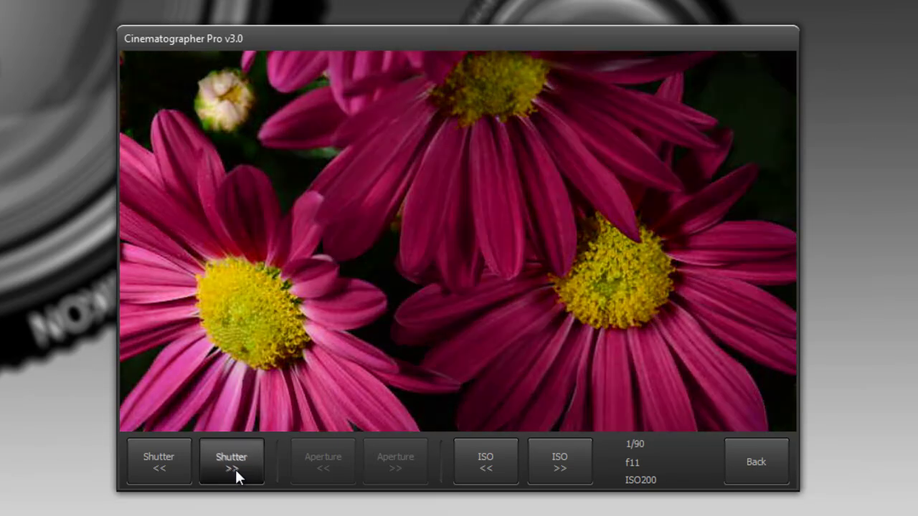
{"action": "left_click", "coordinate": [231, 463]}
{"action": "left_click", "coordinate": [235, 472]}
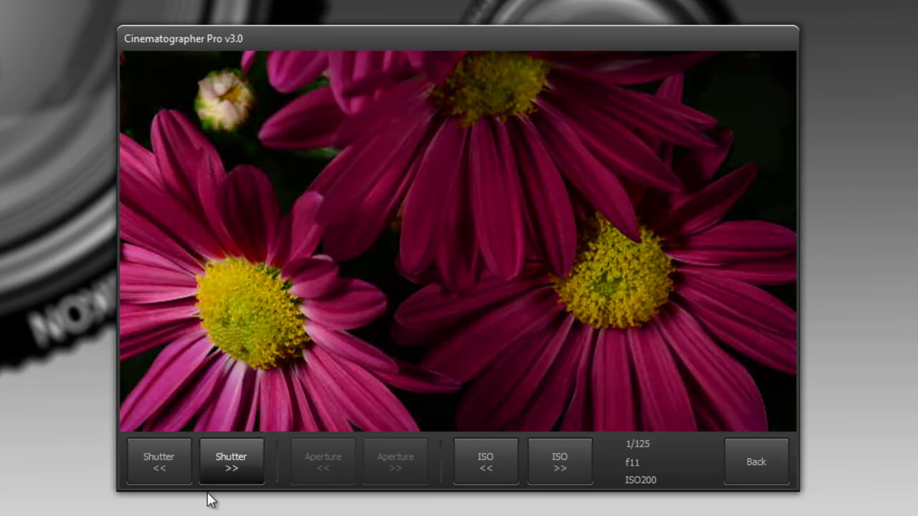
{"action": "left_click", "coordinate": [167, 464]}
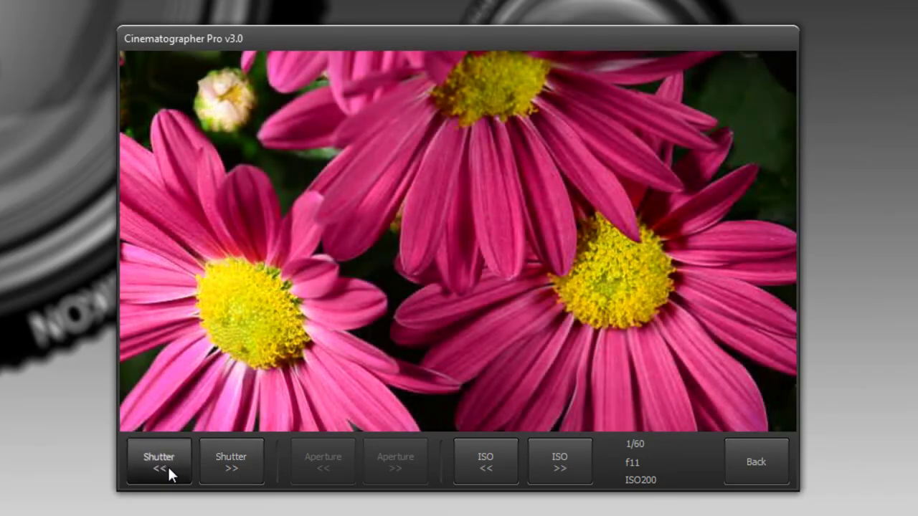
{"action": "left_click", "coordinate": [168, 465]}
{"action": "left_click", "coordinate": [750, 459]}
Stop the live feed, then in Guides try the thirds grid and switch to Quads.
{"action": "left_click", "coordinate": [188, 465]}
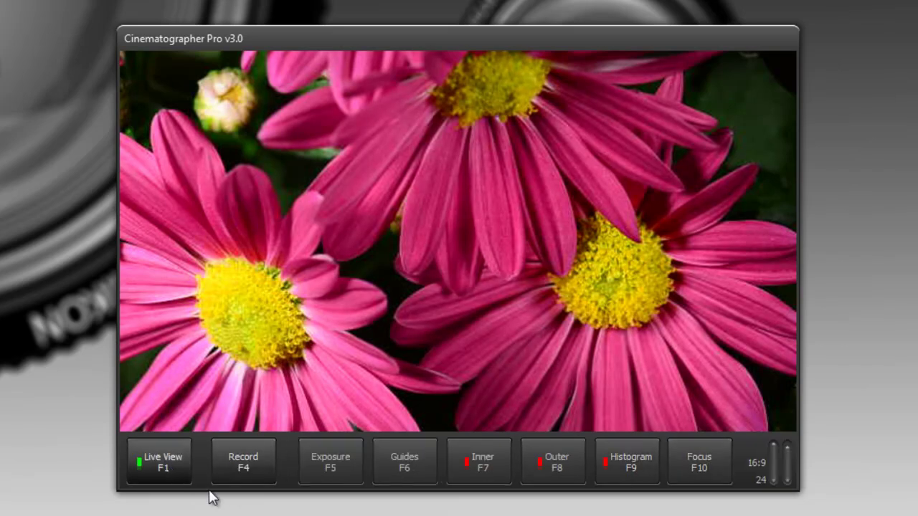
{"action": "left_click", "coordinate": [352, 463]}
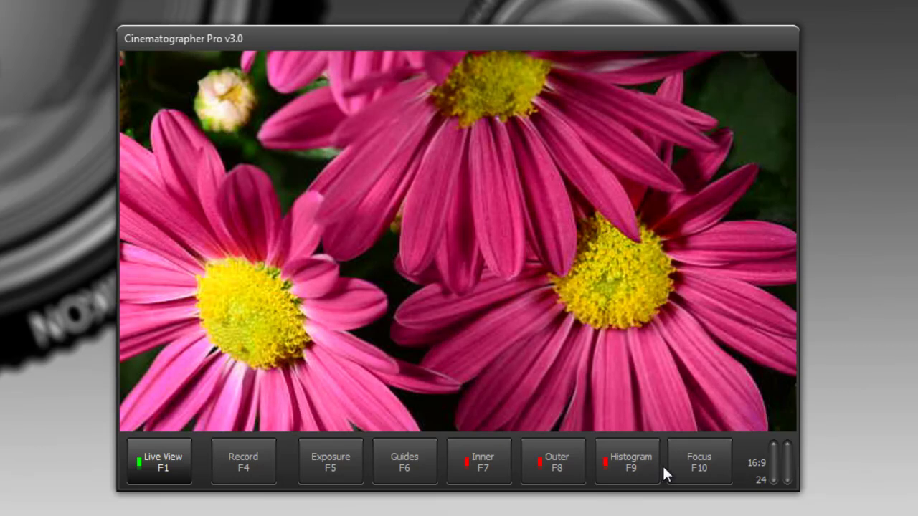
{"action": "left_click", "coordinate": [414, 474]}
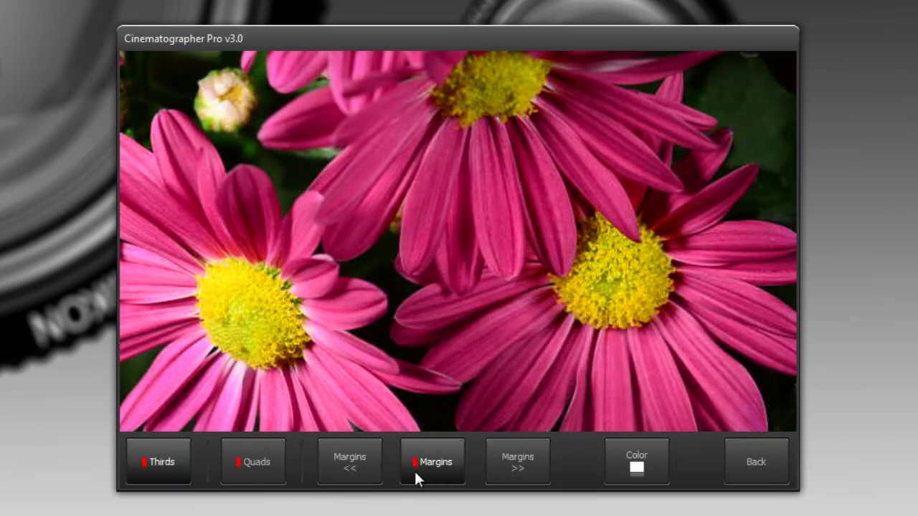
{"action": "left_click", "coordinate": [162, 463]}
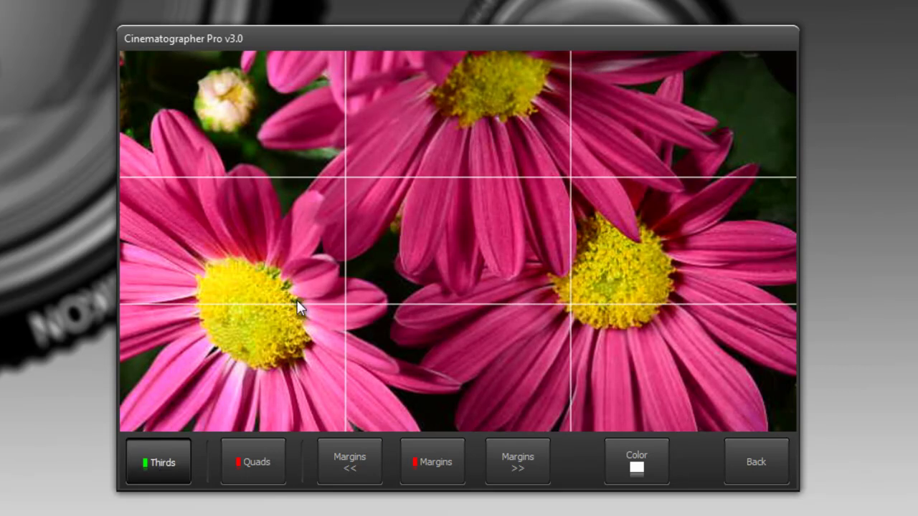
{"action": "left_click", "coordinate": [162, 466]}
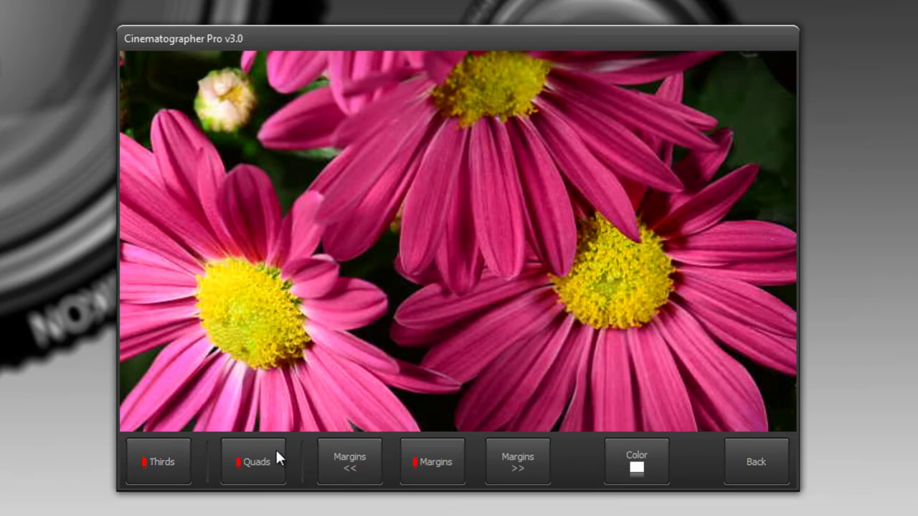
{"action": "left_click", "coordinate": [264, 465]}
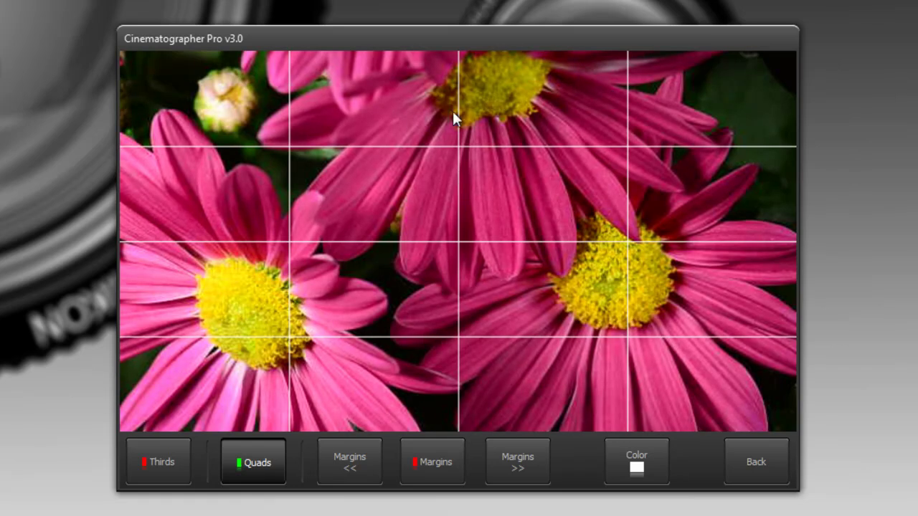
Replace the quadrants grid with a margins frame, widening it fully, then shrinking it to smallest.
{"action": "left_click", "coordinate": [260, 468]}
{"action": "left_click", "coordinate": [437, 467]}
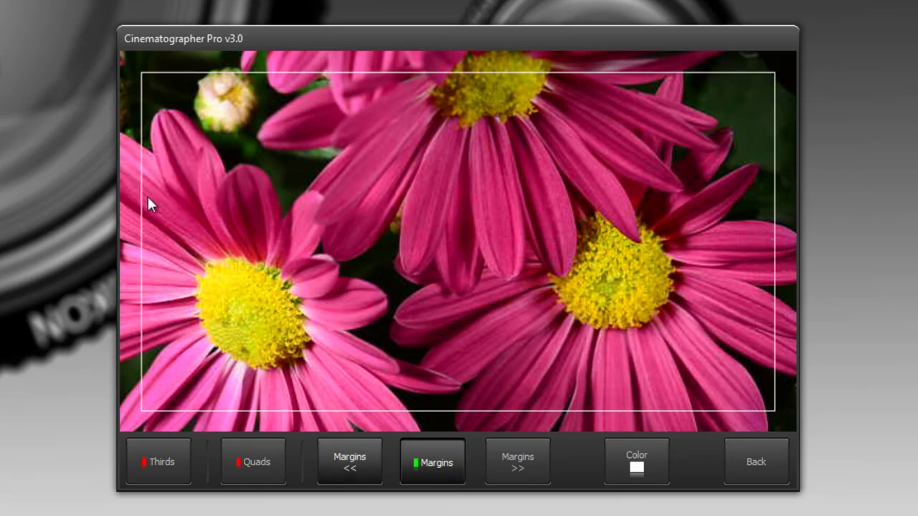
{"action": "left_click", "coordinate": [356, 464]}
{"action": "left_click", "coordinate": [356, 464]}
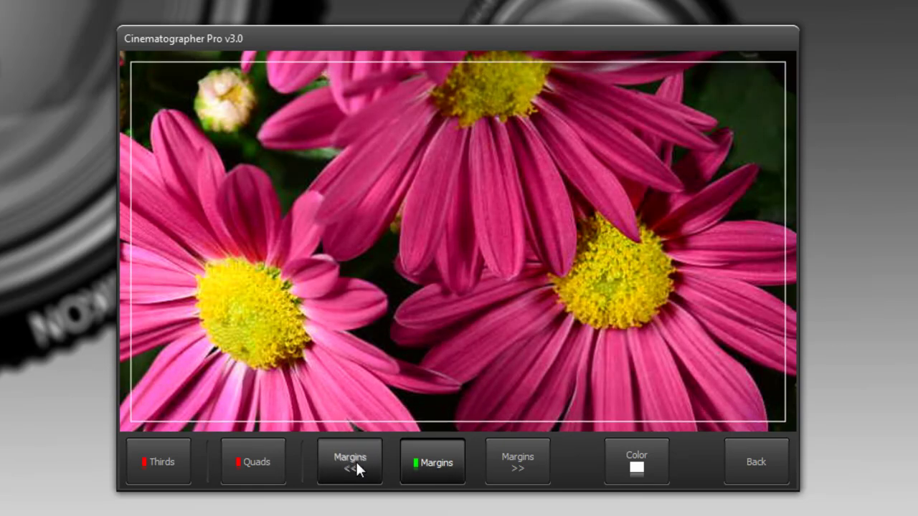
{"action": "left_click", "coordinate": [355, 465]}
{"action": "left_click", "coordinate": [518, 462]}
{"action": "left_click", "coordinate": [518, 462]}
{"action": "left_click", "coordinate": [519, 462]}
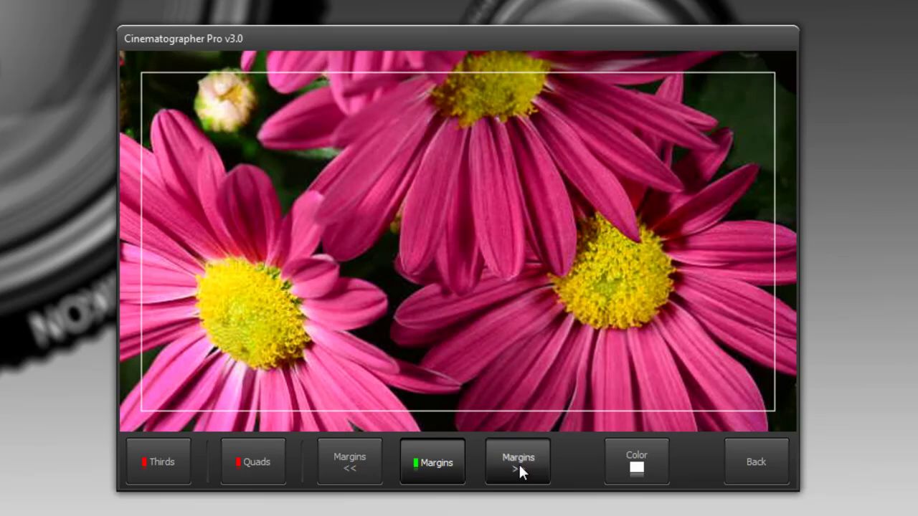
{"action": "left_click", "coordinate": [518, 463]}
{"action": "left_click", "coordinate": [517, 463]}
{"action": "left_click", "coordinate": [517, 463]}
{"action": "left_click", "coordinate": [516, 464]}
{"action": "left_click", "coordinate": [516, 464]}
{"action": "left_click", "coordinate": [517, 464]}
{"action": "left_click", "coordinate": [516, 464]}
{"action": "left_click", "coordinate": [516, 463]}
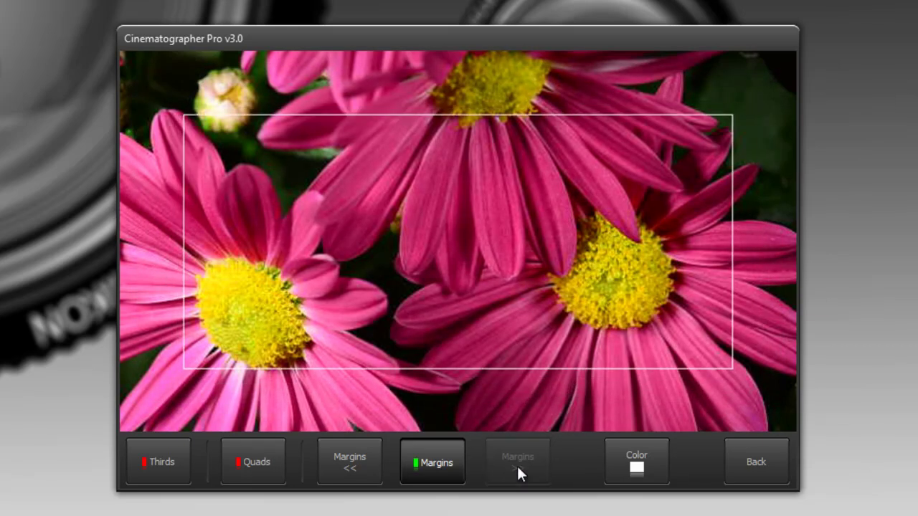
Enlarge the margins frame slightly, toggle it off and on, and open the guide colour palette.
{"action": "left_click", "coordinate": [347, 466]}
{"action": "left_click", "coordinate": [346, 465]}
{"action": "left_click", "coordinate": [346, 465]}
{"action": "left_click", "coordinate": [346, 465]}
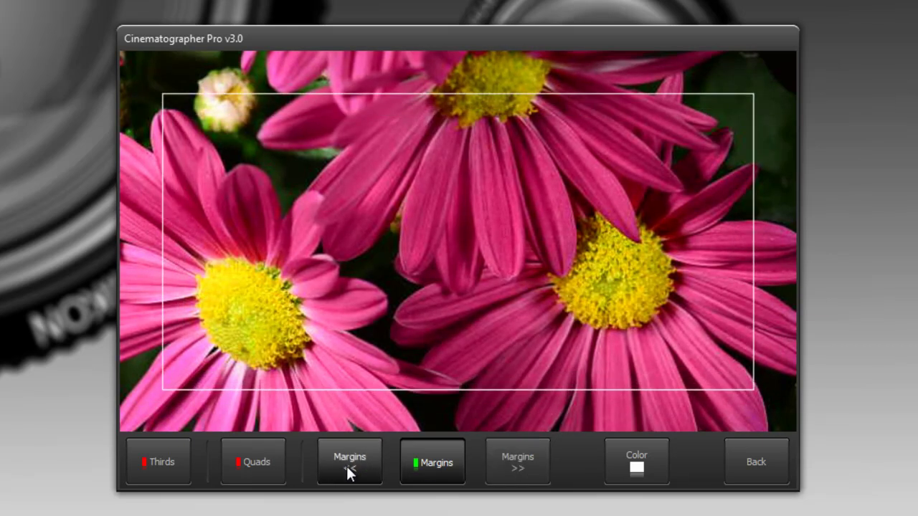
{"action": "left_click", "coordinate": [346, 465]}
{"action": "left_click", "coordinate": [345, 465]}
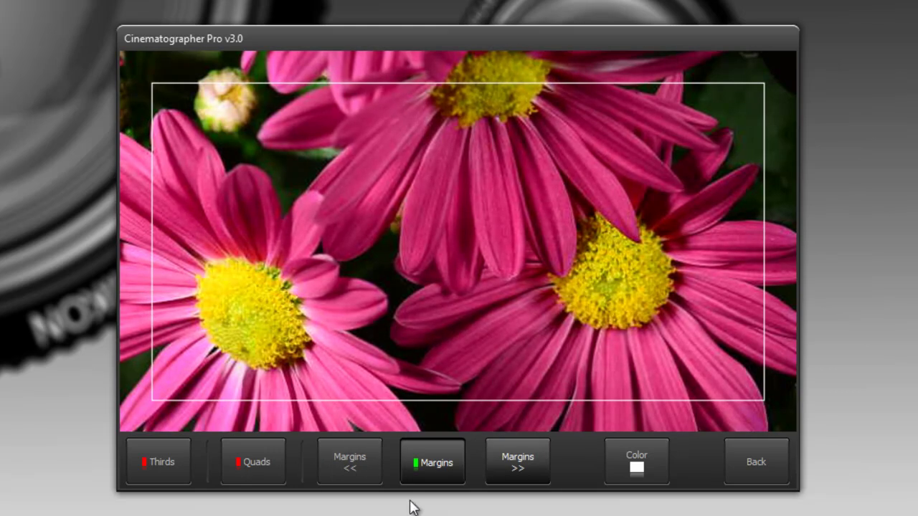
{"action": "left_click", "coordinate": [440, 476]}
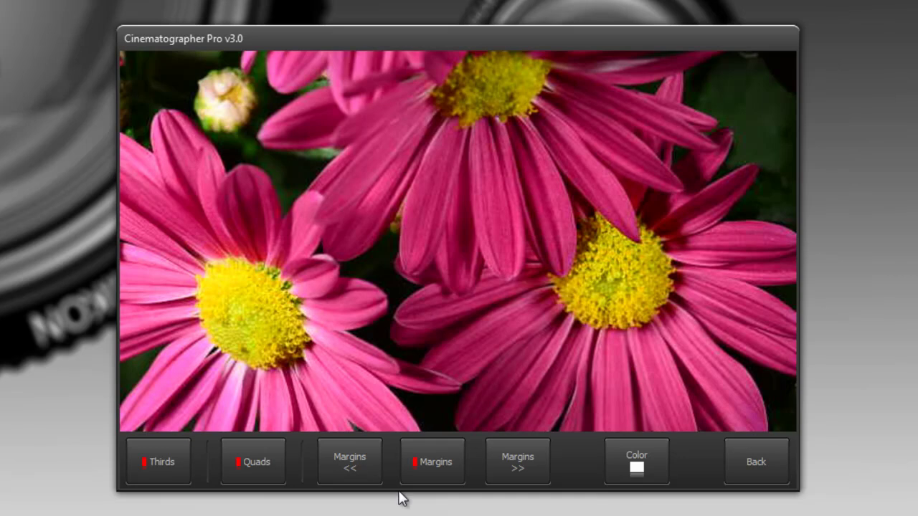
{"action": "left_click", "coordinate": [428, 470]}
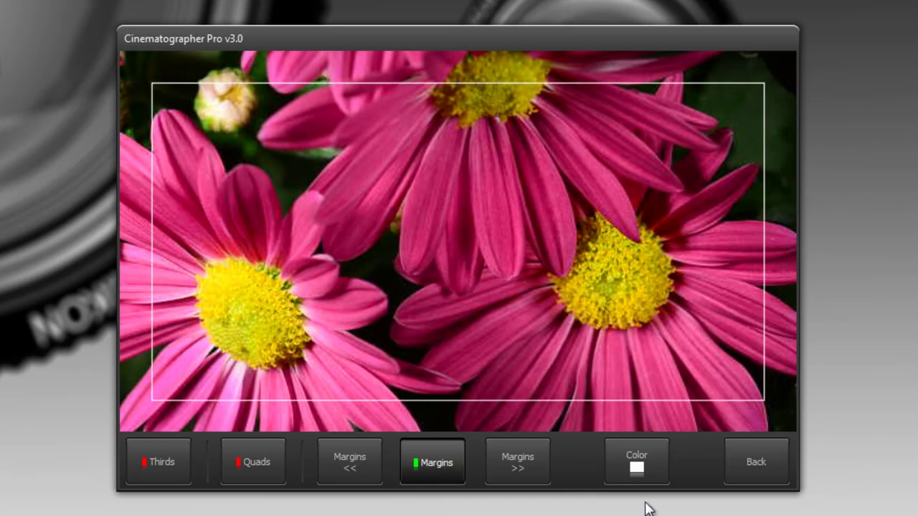
{"action": "left_click", "coordinate": [635, 465]}
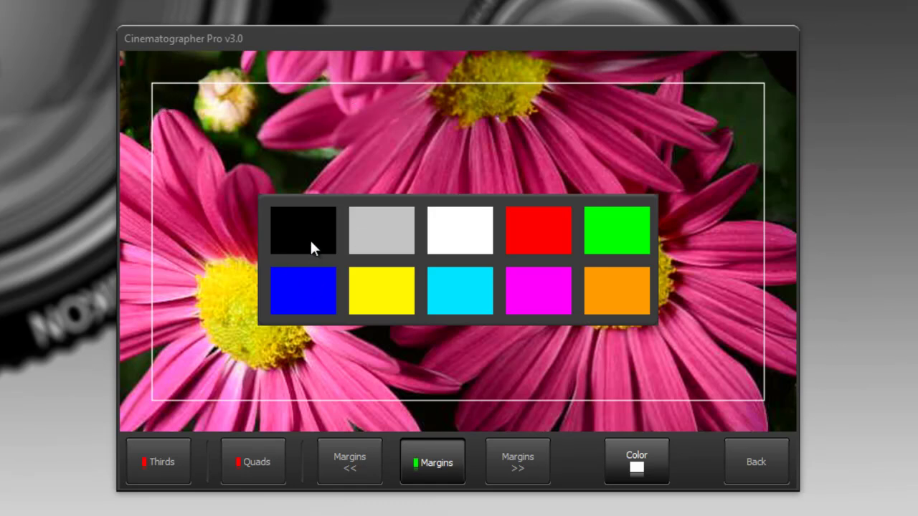
Set the guide colour to blue, preview quads, thirds and margins, then switch them off.
{"action": "left_click", "coordinate": [303, 293]}
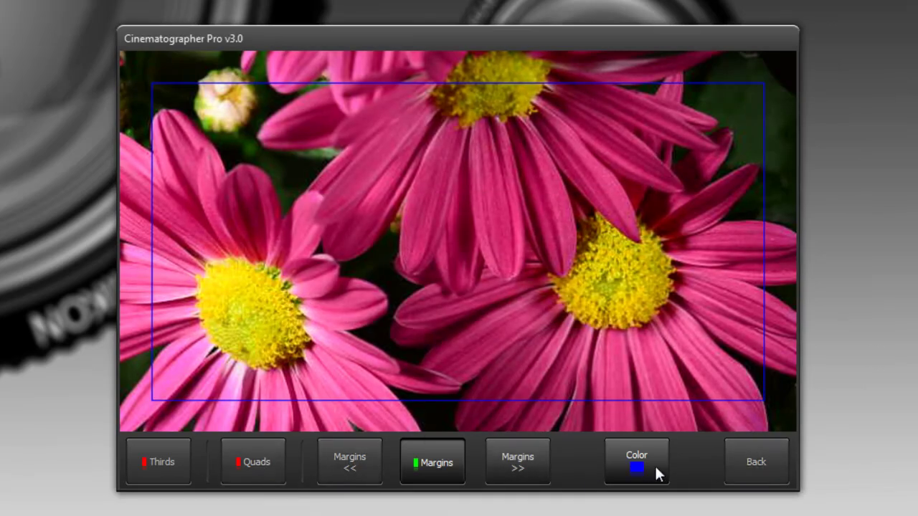
{"action": "left_click", "coordinate": [433, 465]}
{"action": "left_click", "coordinate": [255, 469]}
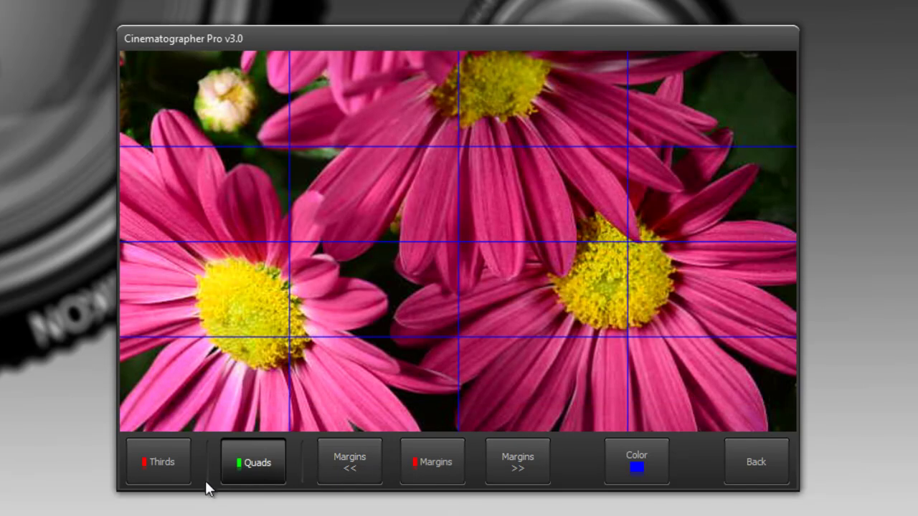
{"action": "left_click", "coordinate": [165, 467]}
{"action": "left_click", "coordinate": [416, 482]}
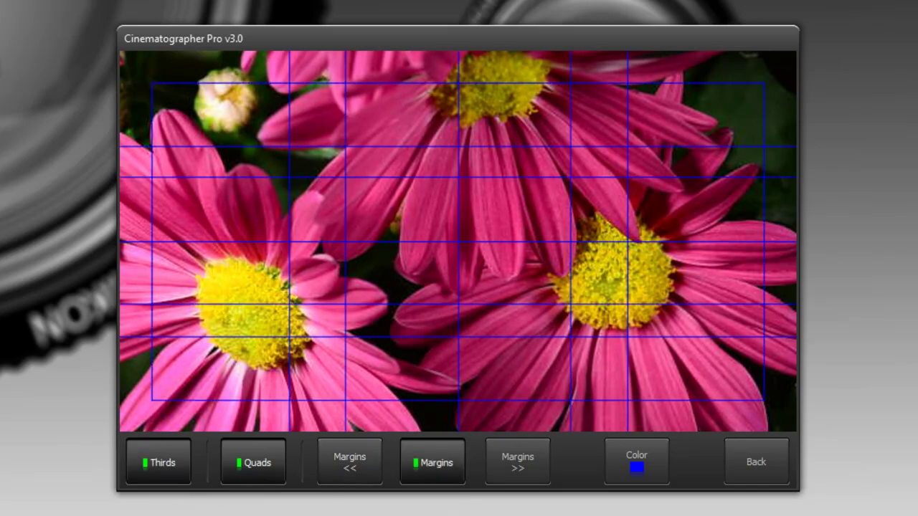
{"action": "left_click", "coordinate": [229, 482]}
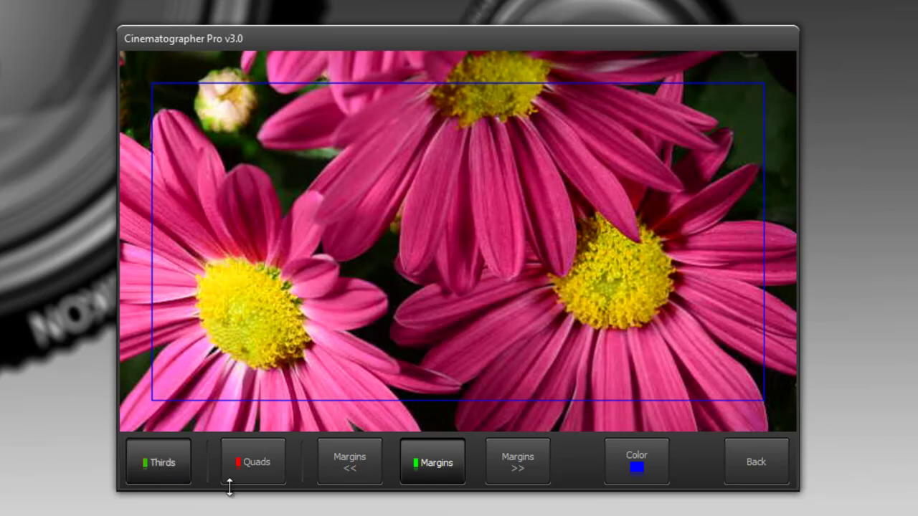
{"action": "left_click", "coordinate": [426, 465]}
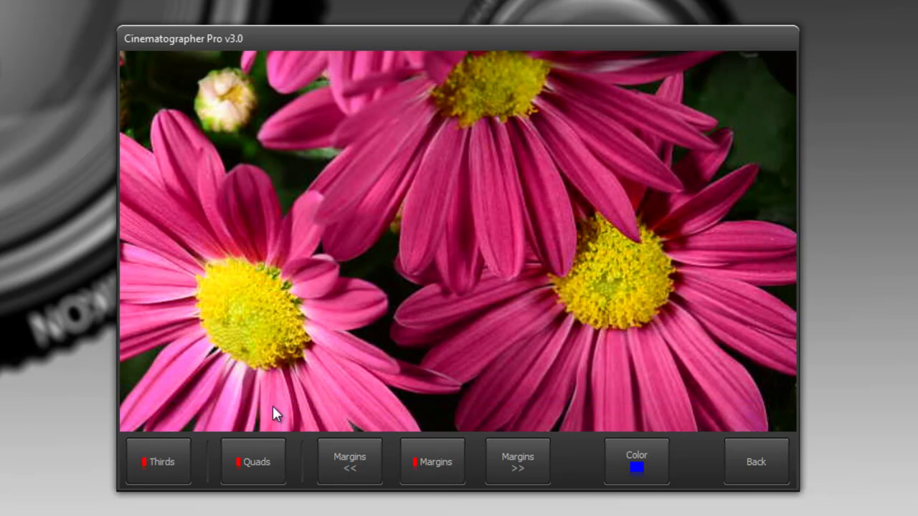
Use Back on the Guides bar to return to the main live view toolbar.
{"action": "left_click", "coordinate": [756, 464]}
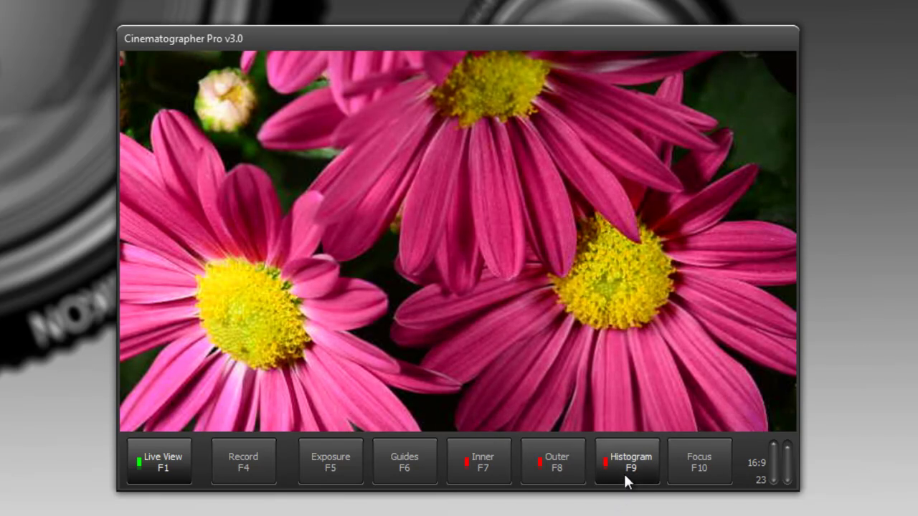
Turn on the Histogram (F9) overlay with luminance, red, green and blue channels.
{"action": "left_click", "coordinate": [623, 472]}
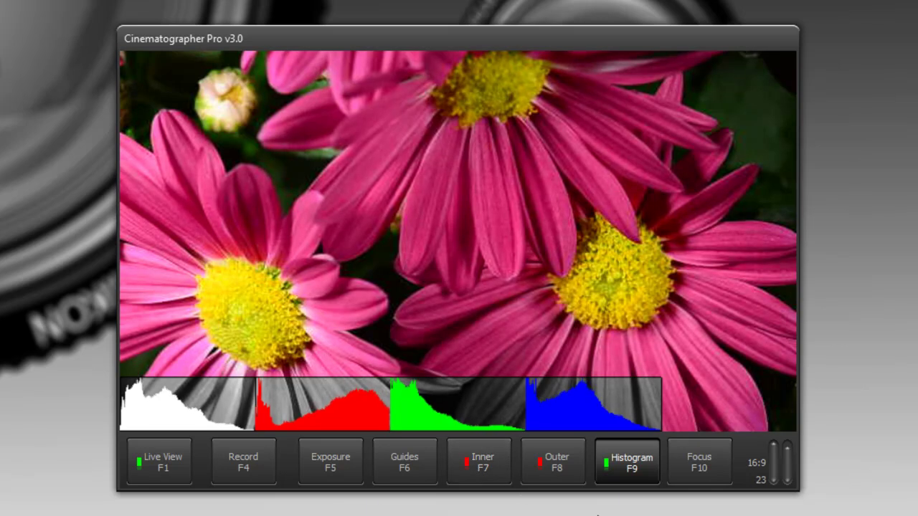
Hide the RGB histogram and stop live view to reach the inner 150–180 and outer 10/245 settings.
{"action": "left_click", "coordinate": [621, 472]}
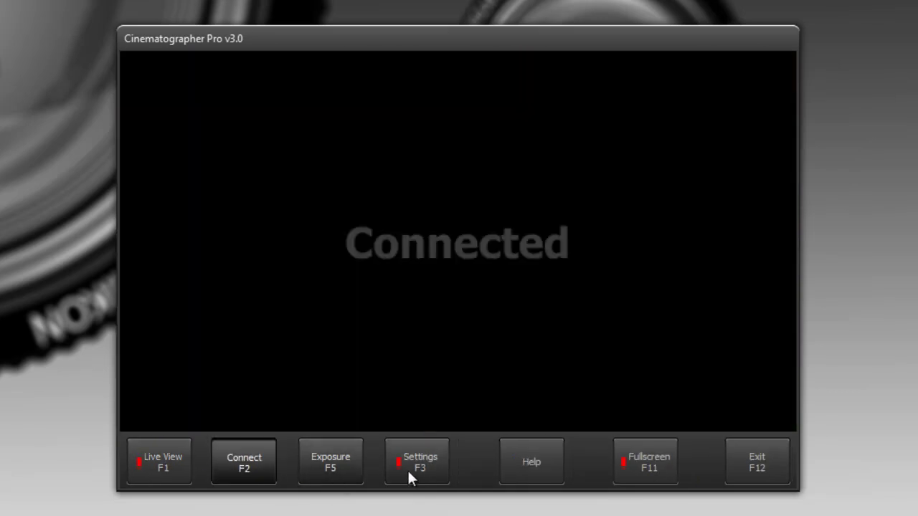
{"action": "left_click", "coordinate": [414, 466]}
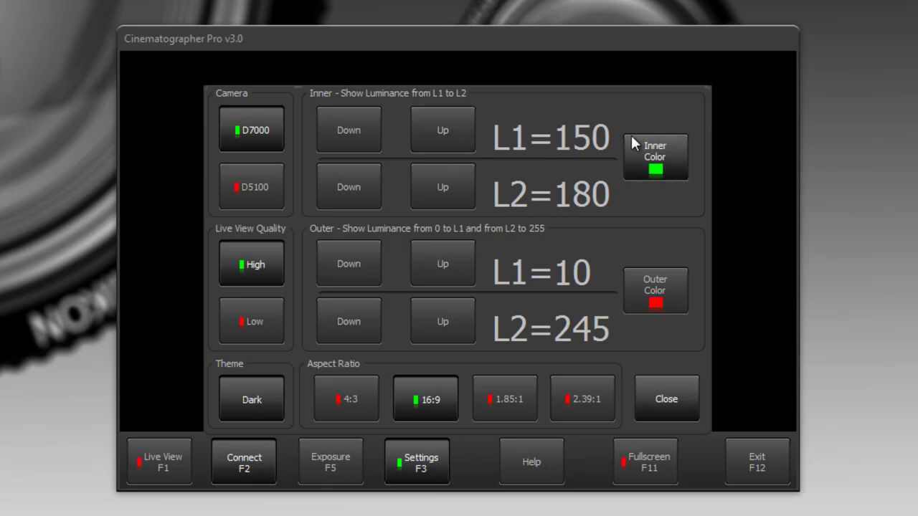
Change the inner highlight colour to yellow and the outer highlight colour to blue.
{"action": "left_click", "coordinate": [671, 167]}
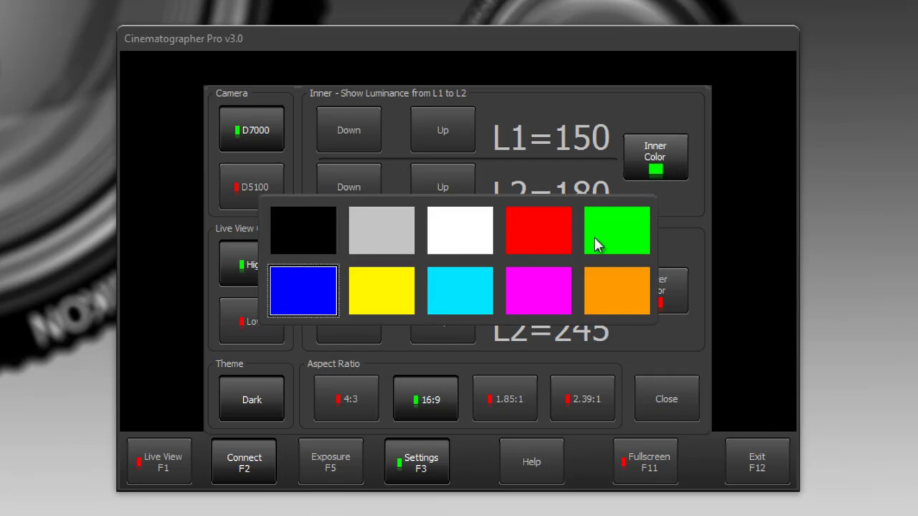
{"action": "left_click", "coordinate": [398, 305]}
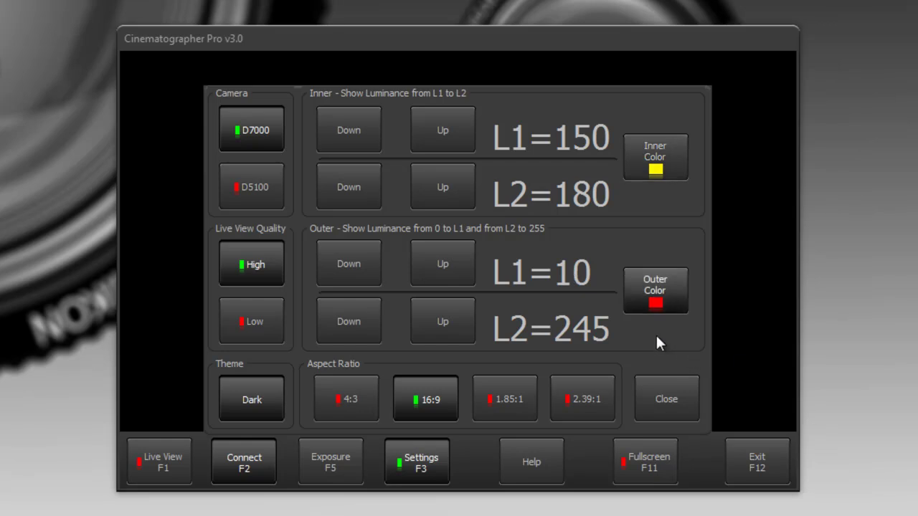
{"action": "left_click", "coordinate": [666, 303]}
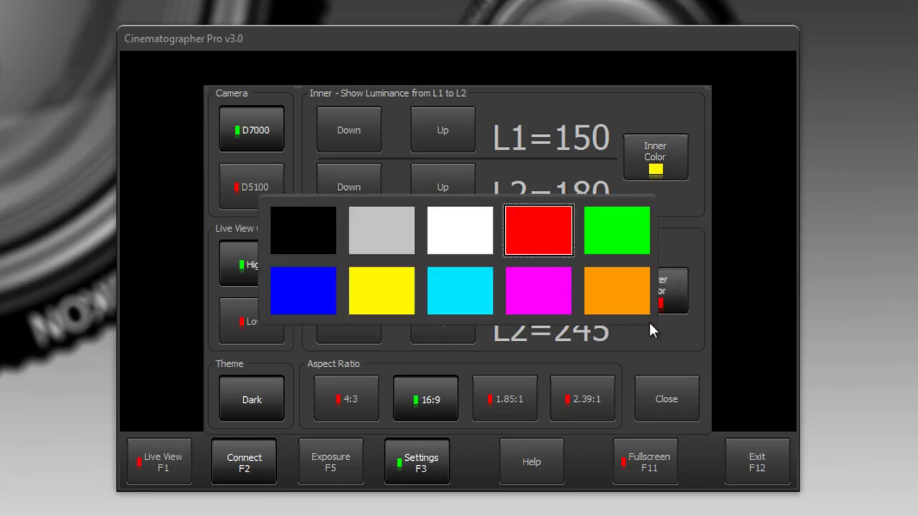
{"action": "left_click", "coordinate": [320, 294]}
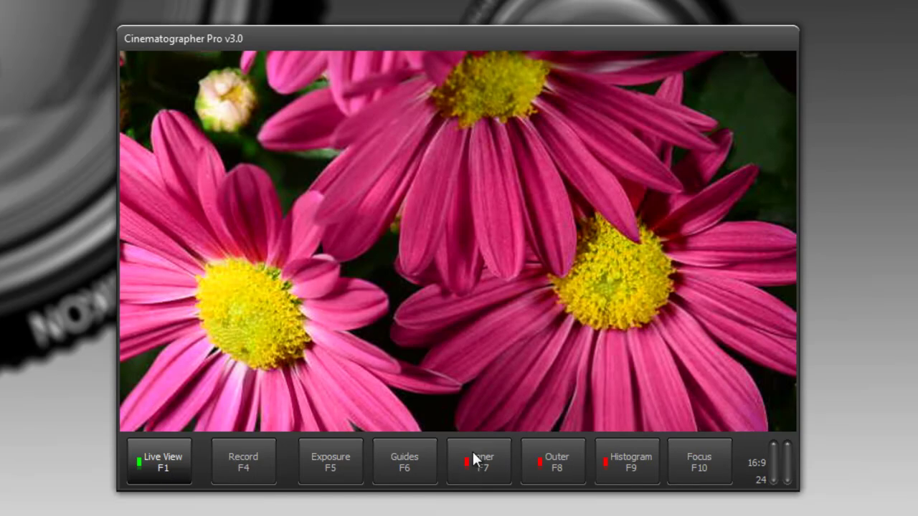
Restart the live daisy feed and turn on the yellow inner highlight marking 150–180 tones.
{"action": "left_click", "coordinate": [478, 470]}
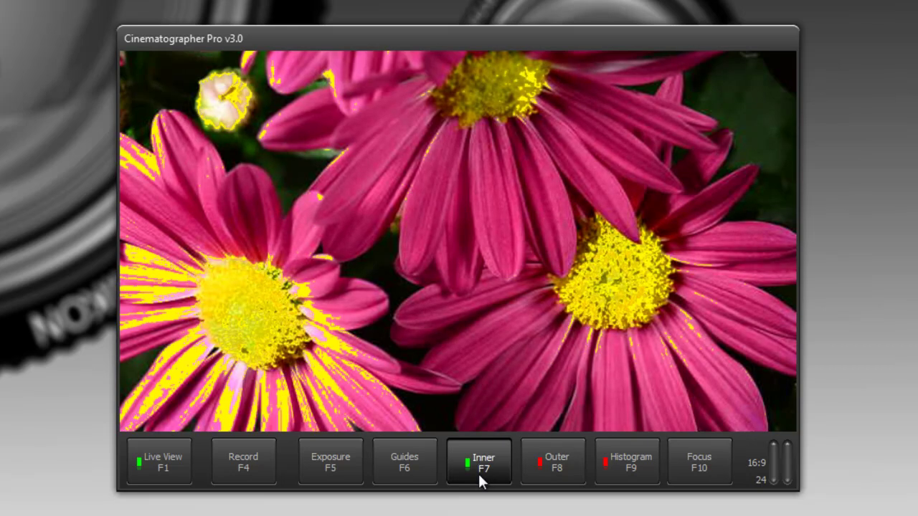
{"action": "left_click", "coordinate": [477, 472]}
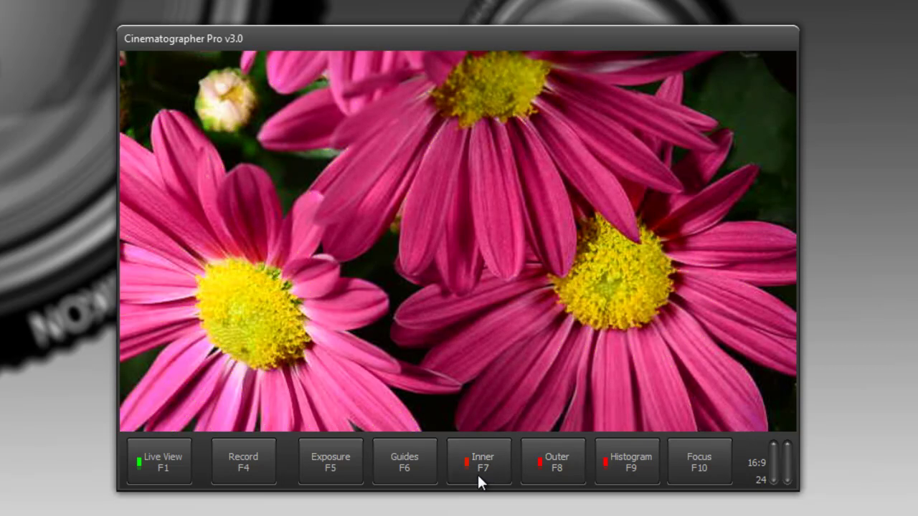
{"action": "left_click", "coordinate": [175, 471]}
{"action": "left_click", "coordinate": [416, 461]}
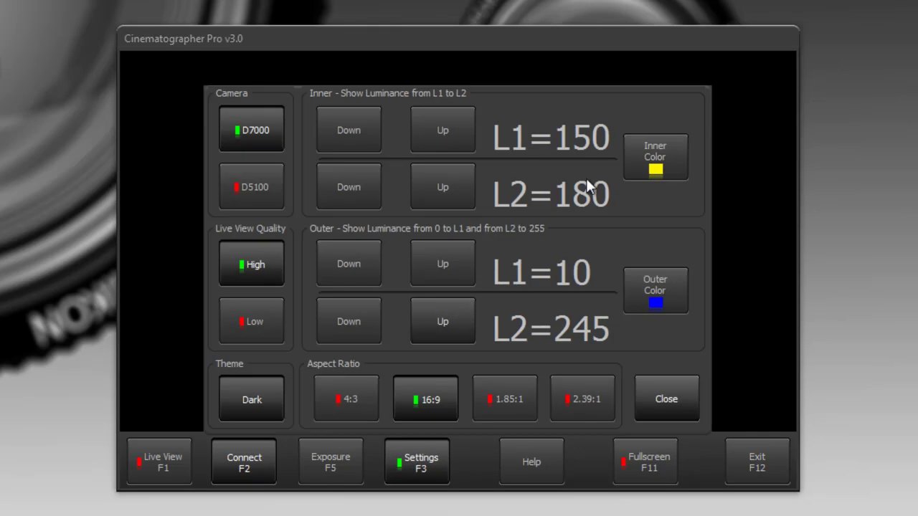
{"action": "left_click", "coordinate": [174, 465]}
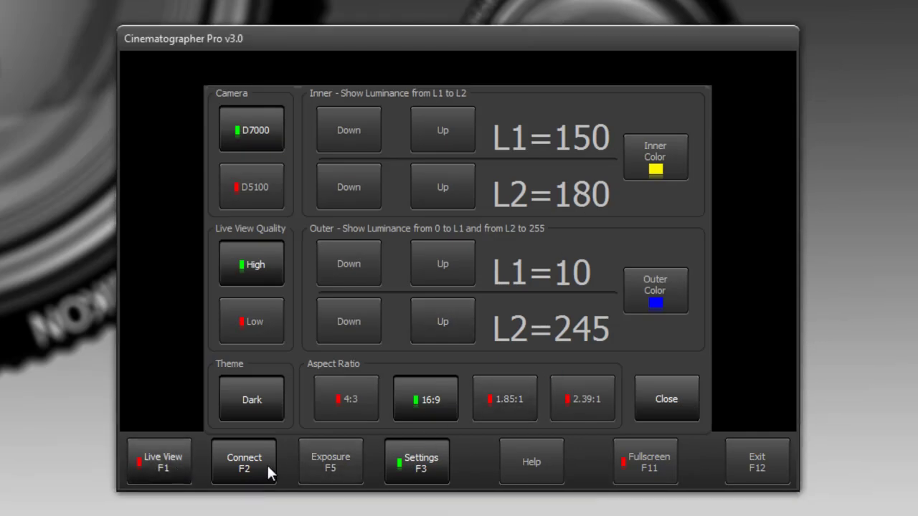
{"action": "left_click", "coordinate": [692, 410]}
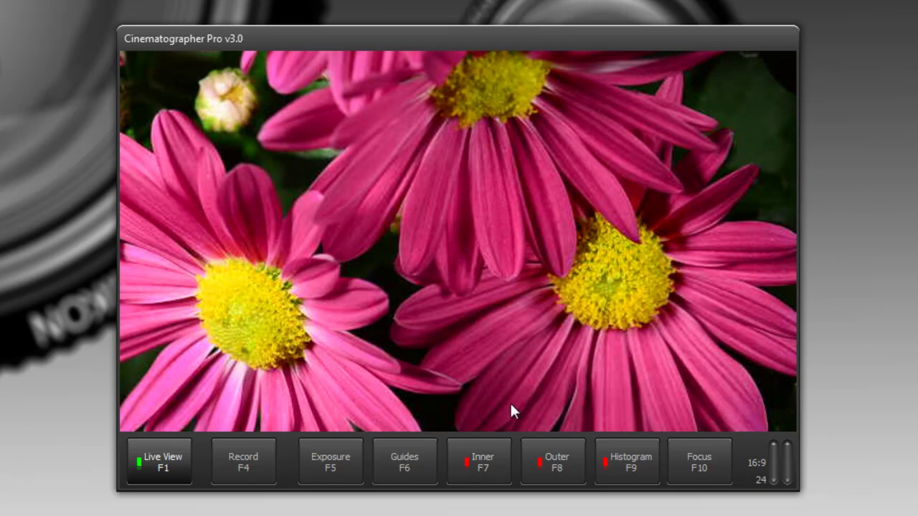
{"action": "left_click", "coordinate": [482, 464]}
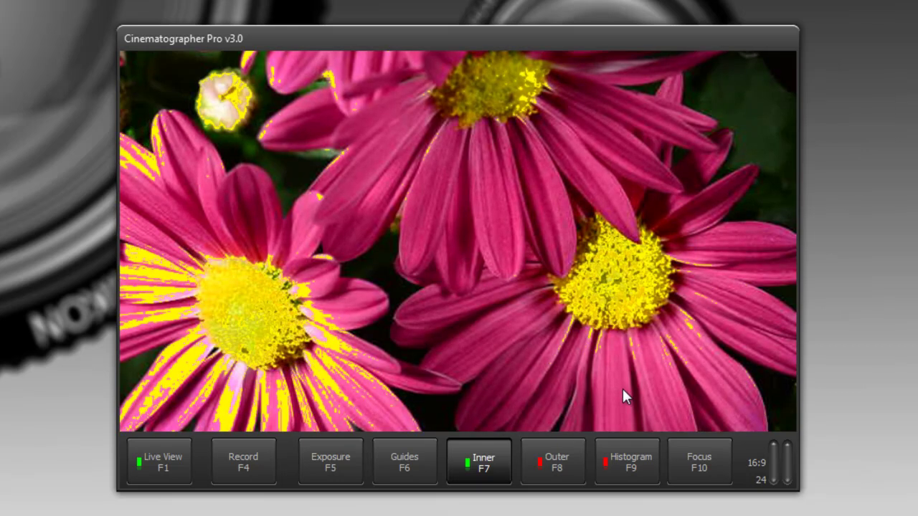
{"action": "left_click", "coordinate": [487, 466]}
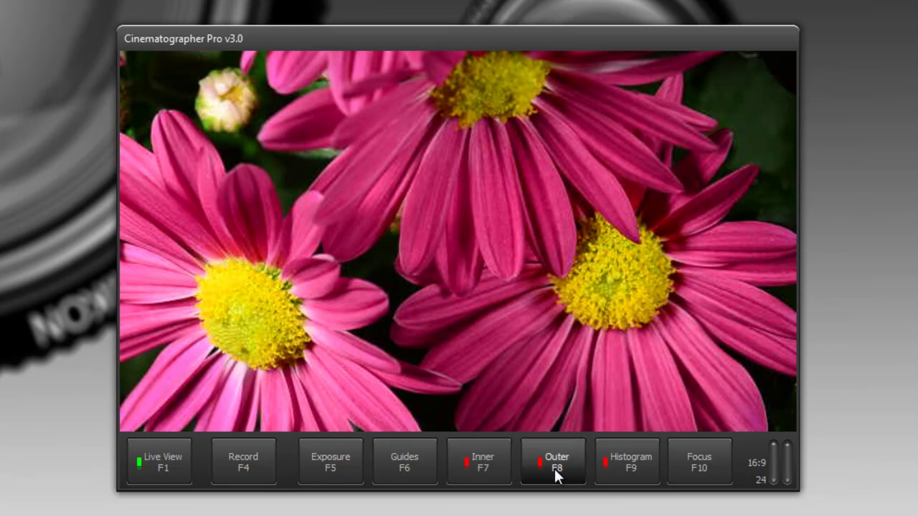
{"action": "left_click", "coordinate": [553, 466]}
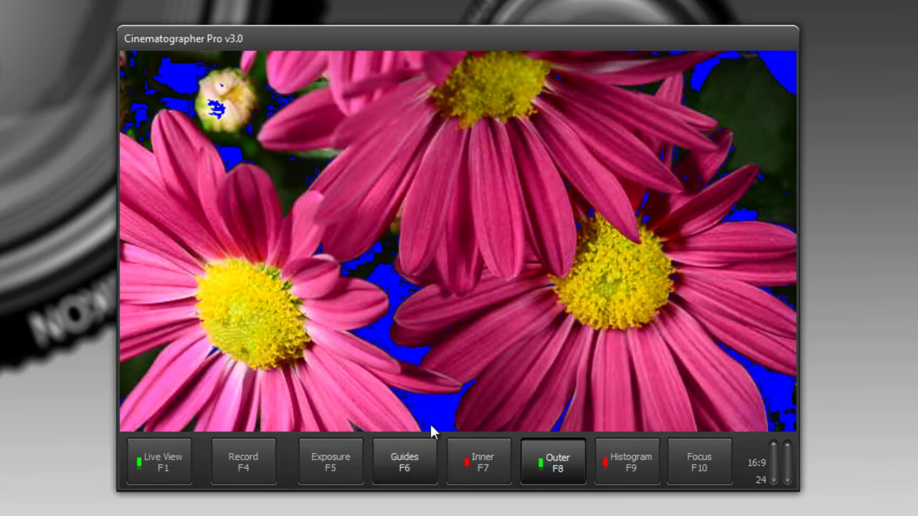
{"action": "left_click", "coordinate": [164, 463]}
{"action": "left_click", "coordinate": [423, 462]}
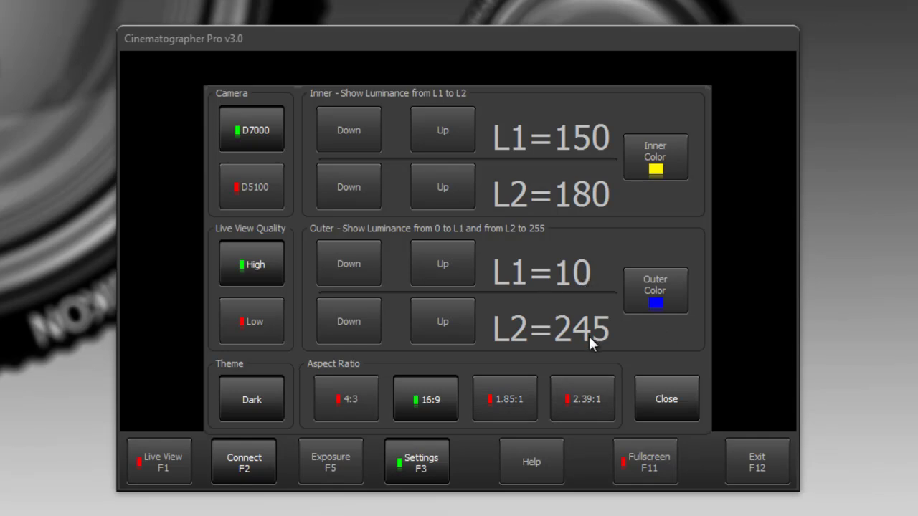
{"action": "left_click", "coordinate": [668, 400]}
{"action": "left_click", "coordinate": [164, 455]}
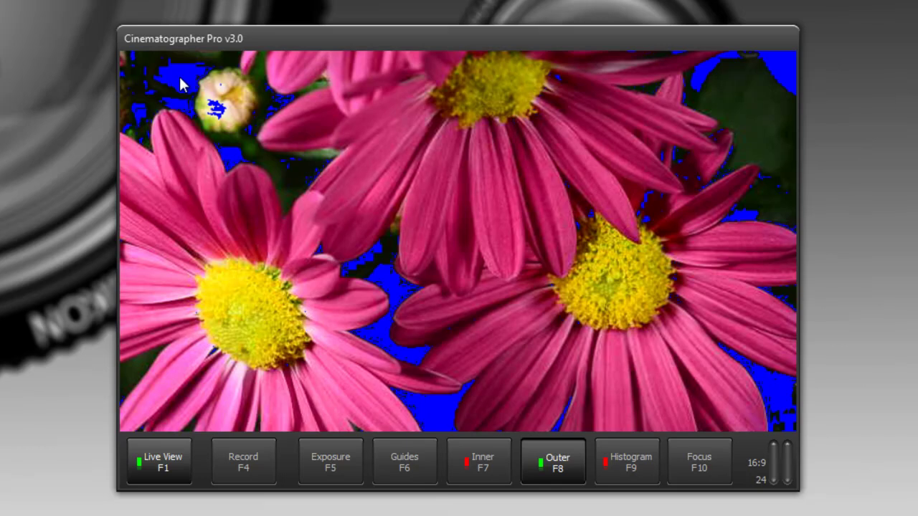
{"action": "left_click", "coordinate": [558, 467]}
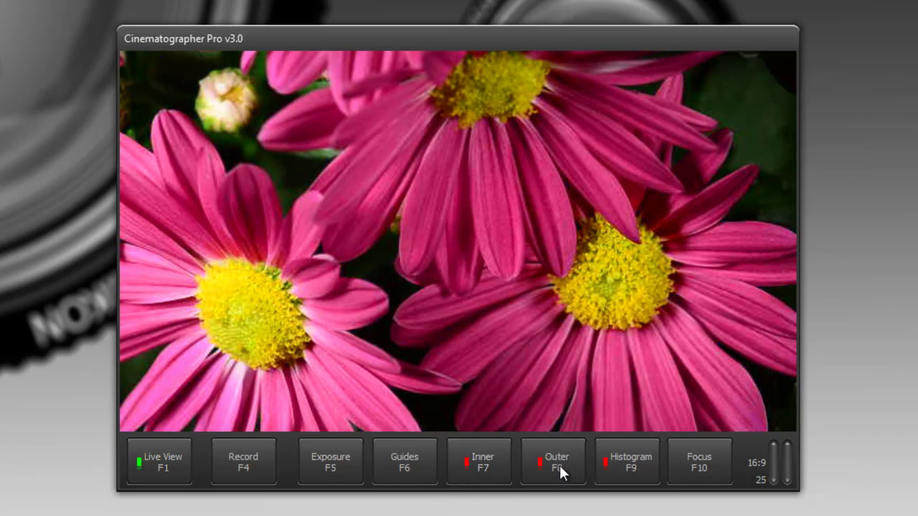
Turn on the blue outer-range highlight, then add the yellow inner-range highlight.
{"action": "left_click", "coordinate": [559, 466]}
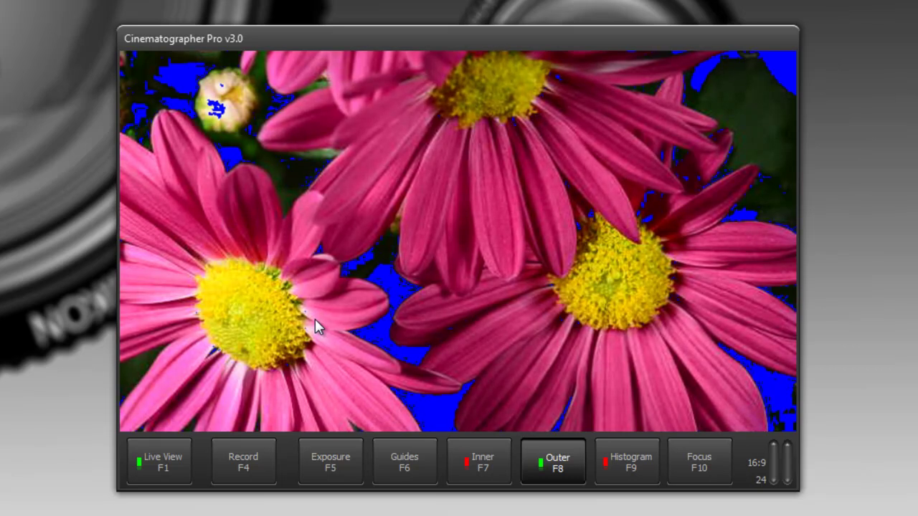
{"action": "left_click", "coordinate": [501, 463]}
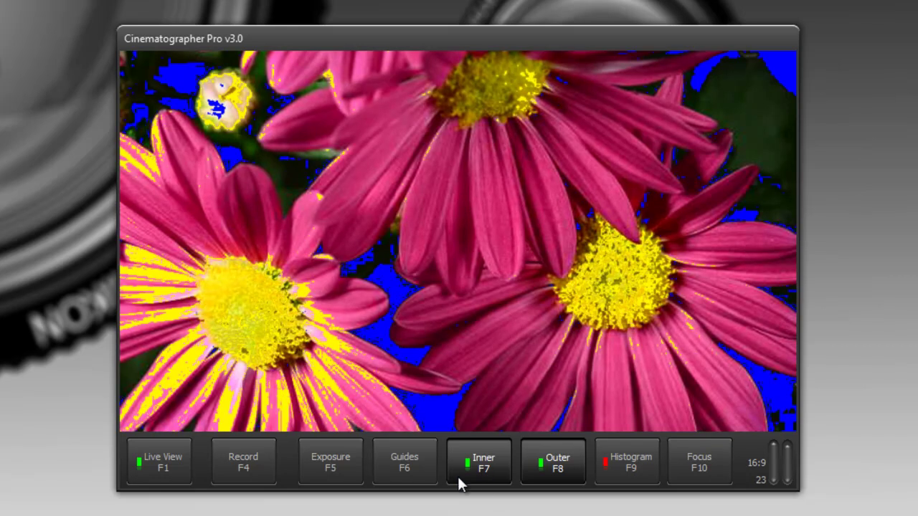
Show the RGB histogram under the live daisy feed with inner and outer highlights off.
{"action": "left_click", "coordinate": [480, 468]}
{"action": "left_click", "coordinate": [547, 466]}
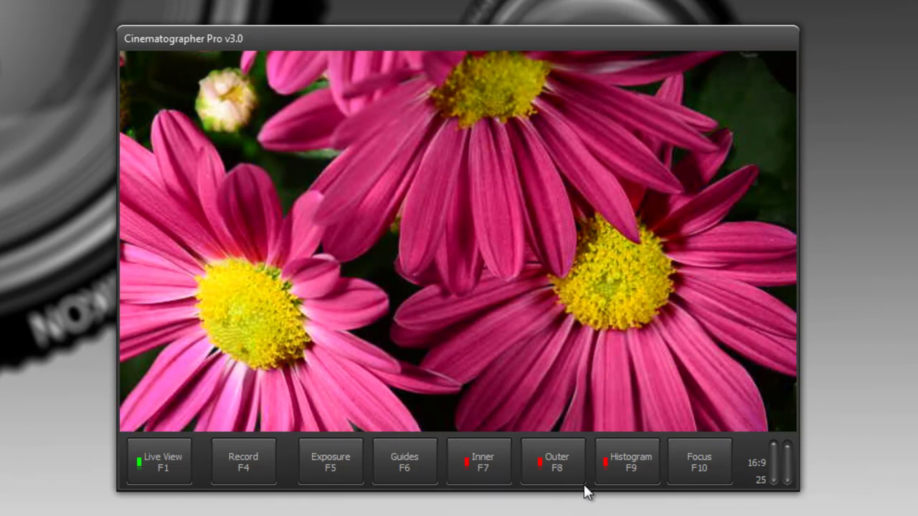
{"action": "left_click", "coordinate": [627, 462]}
{"action": "left_click", "coordinate": [572, 471]}
{"action": "left_click", "coordinate": [482, 466]}
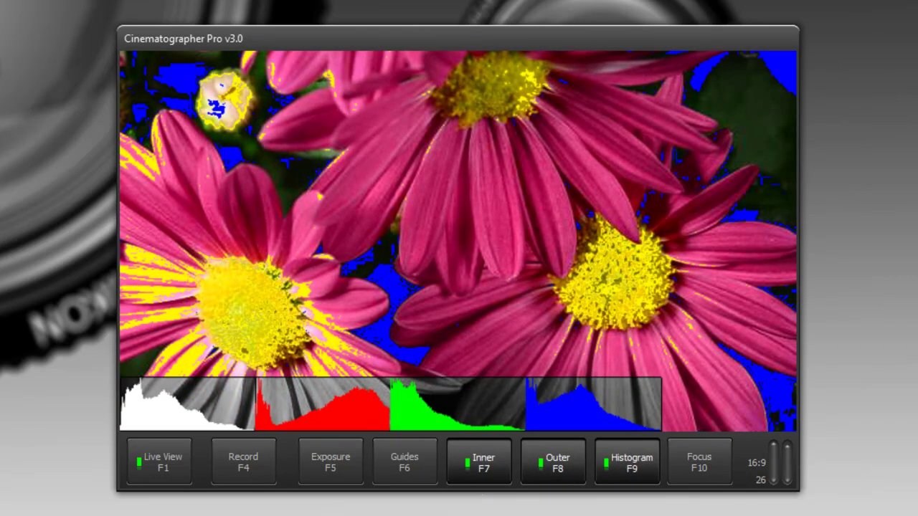
{"action": "left_click", "coordinate": [480, 467]}
{"action": "left_click", "coordinate": [556, 473]}
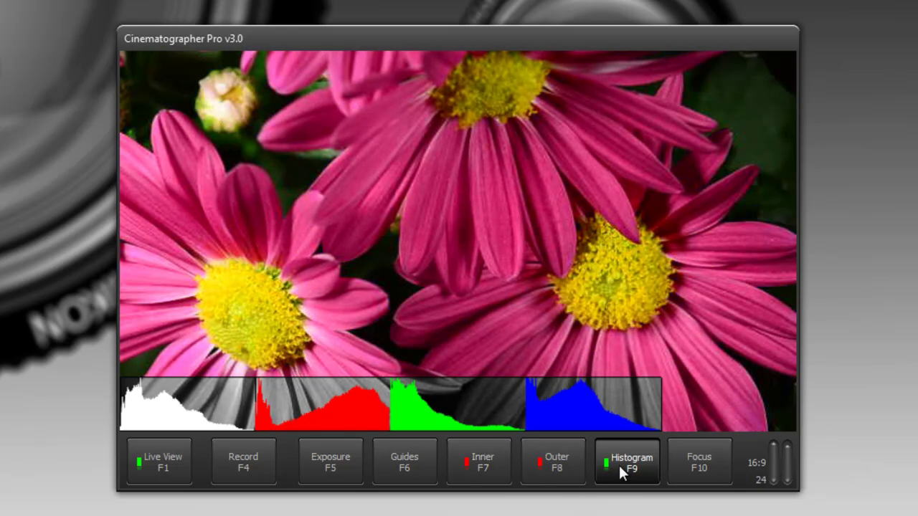